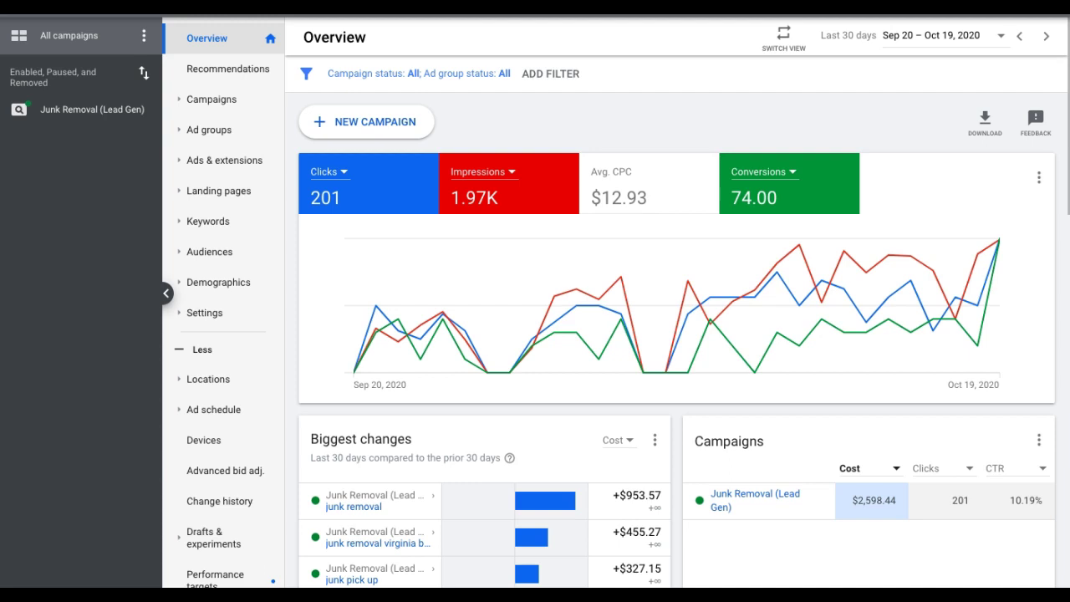
Open the bidding settings of the Junk Removal (Lead Gen) campaign and bring up the options for changing its bid strategy
{"action": "left_click", "coordinate": [215, 107]}
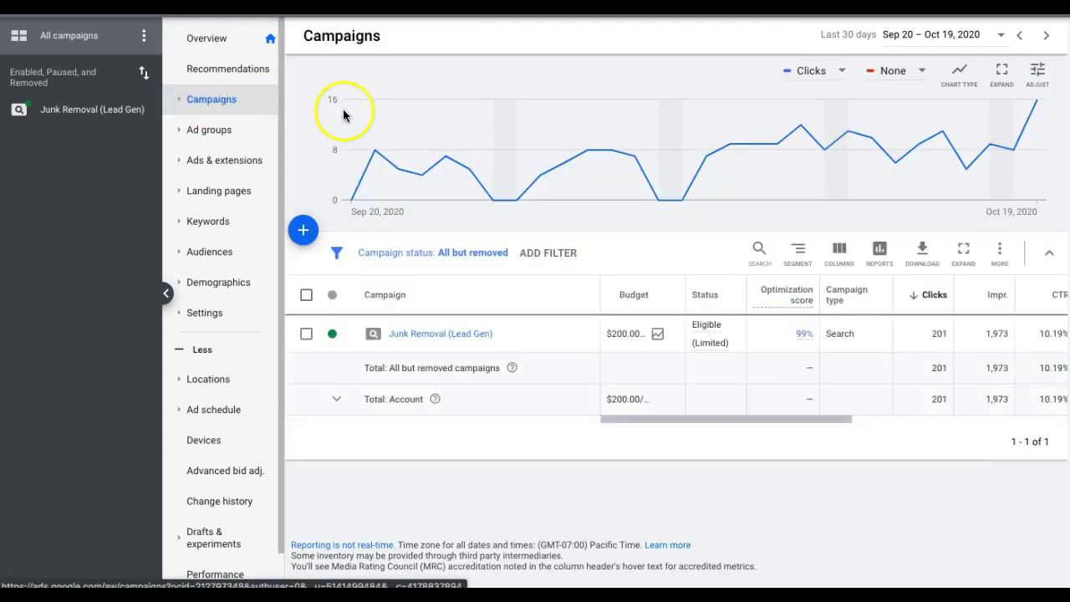
{"action": "left_click", "coordinate": [444, 335]}
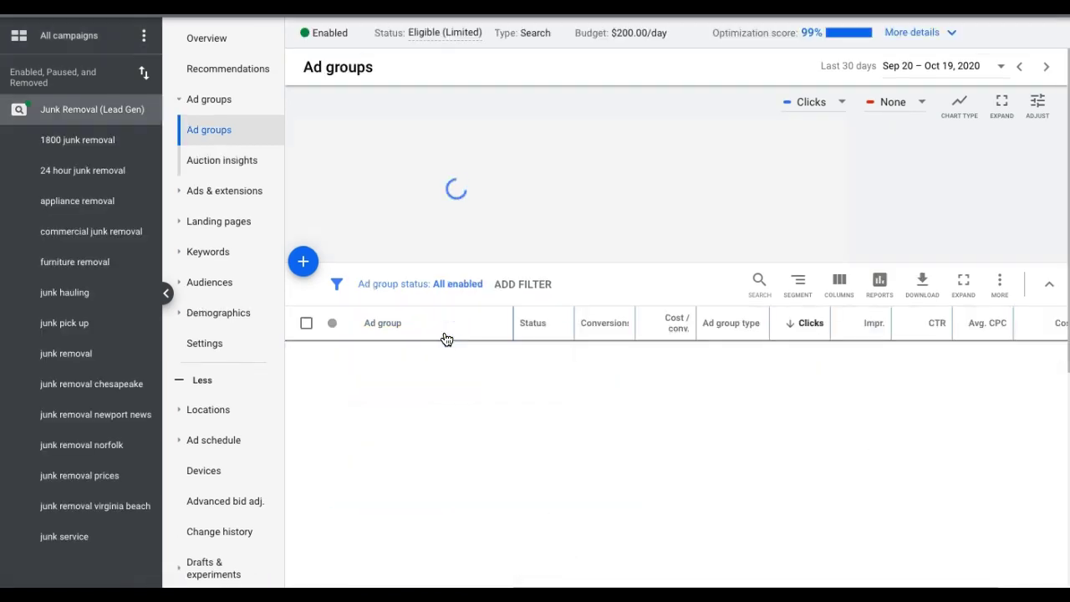
{"action": "left_click", "coordinate": [205, 344]}
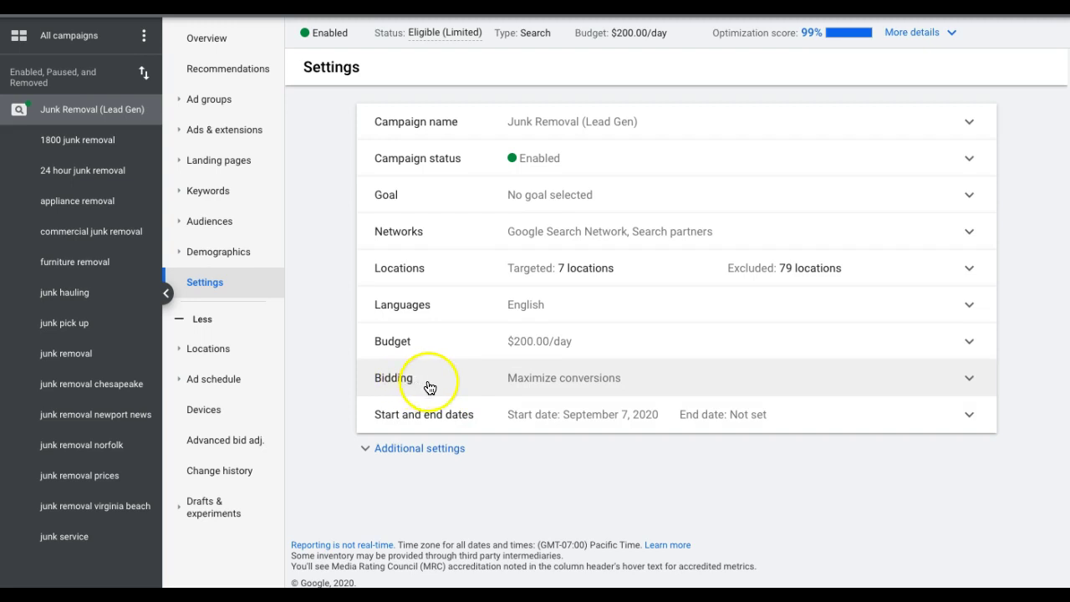
{"action": "left_click", "coordinate": [428, 387]}
{"action": "scroll", "coordinate": [443, 430], "scroll_direction": "down", "scroll_amount": 2}
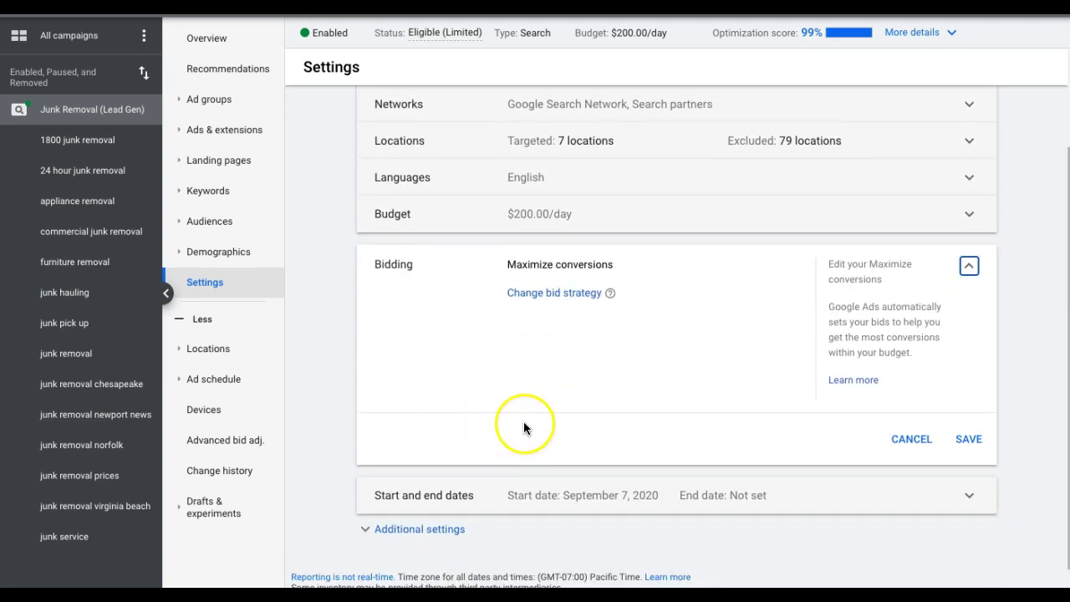
{"action": "left_click", "coordinate": [556, 294]}
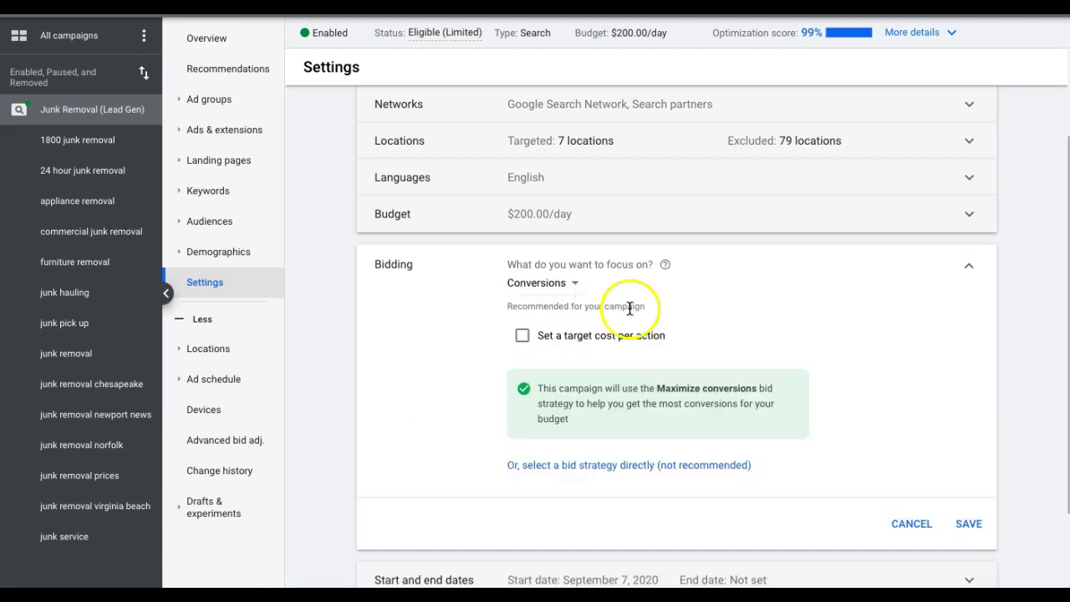
{"action": "scroll", "coordinate": [648, 322], "scroll_direction": "down", "scroll_amount": 1}
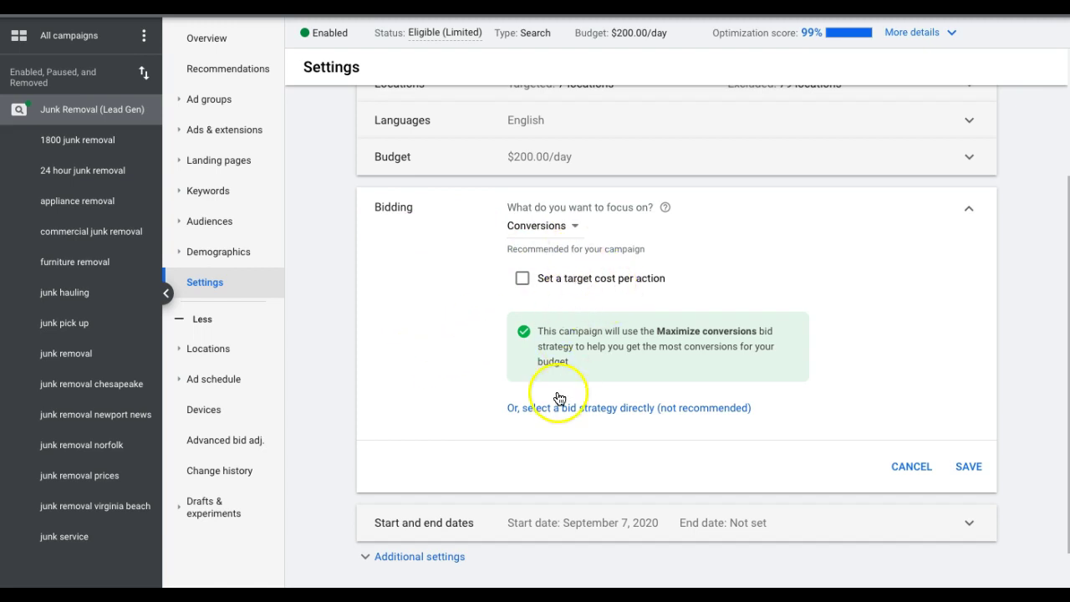
Keep Conversions as the bidding focus and try the target cost per action option, clearing it again after viewing the Target CPA field
{"action": "left_click", "coordinate": [542, 227]}
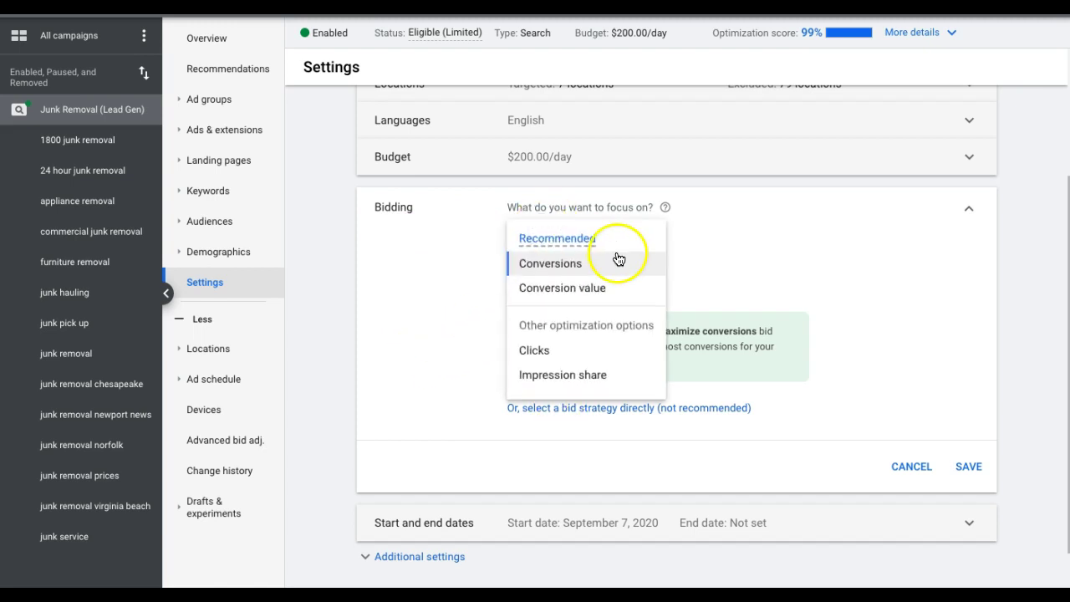
{"action": "mouse_move", "coordinate": [609, 269]}
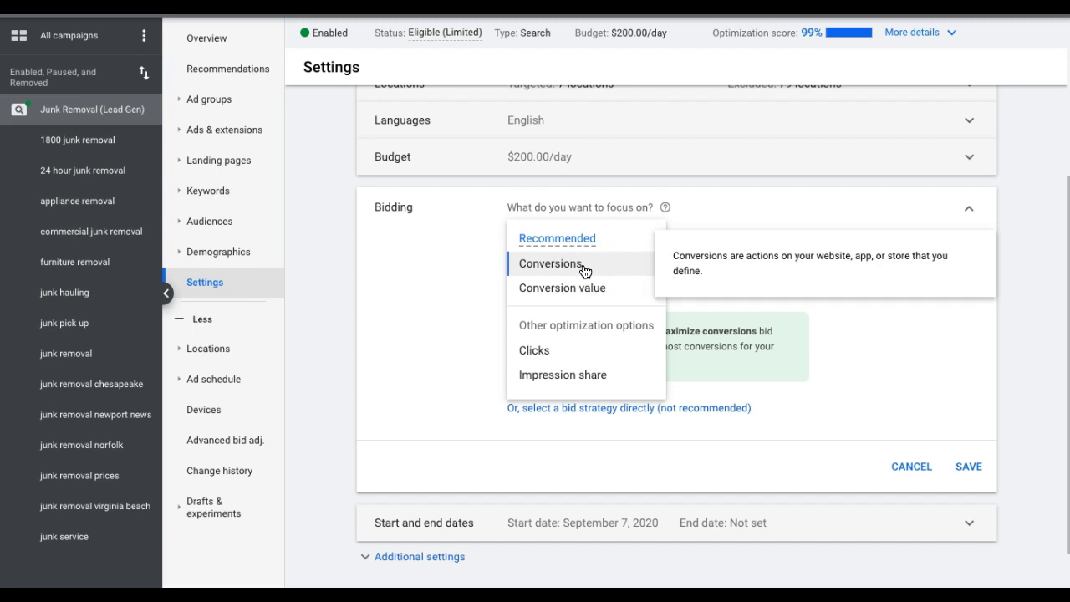
{"action": "left_click", "coordinate": [585, 266]}
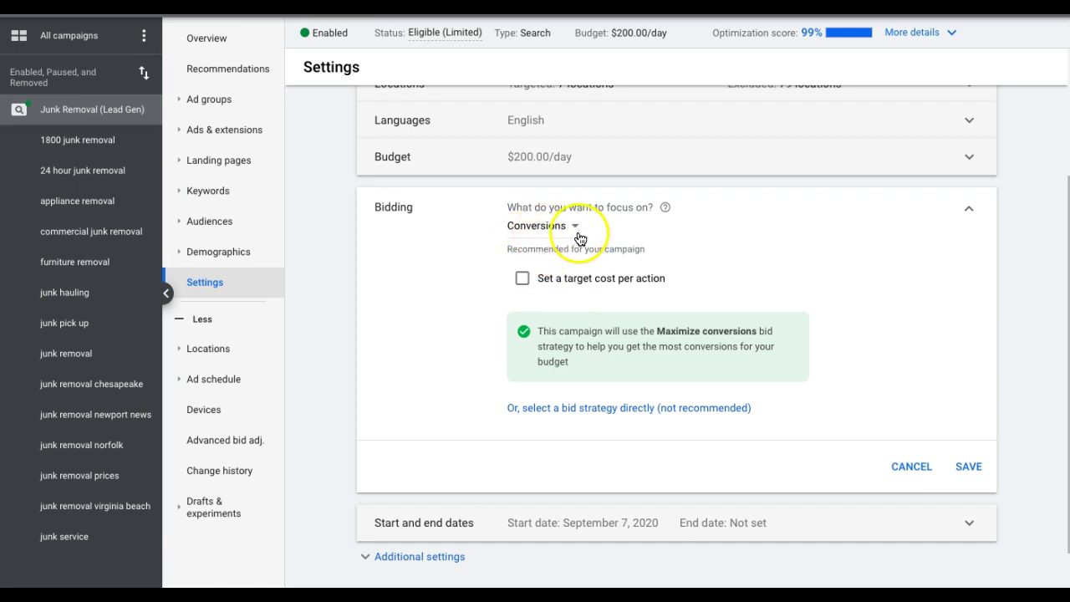
{"action": "left_click", "coordinate": [523, 279]}
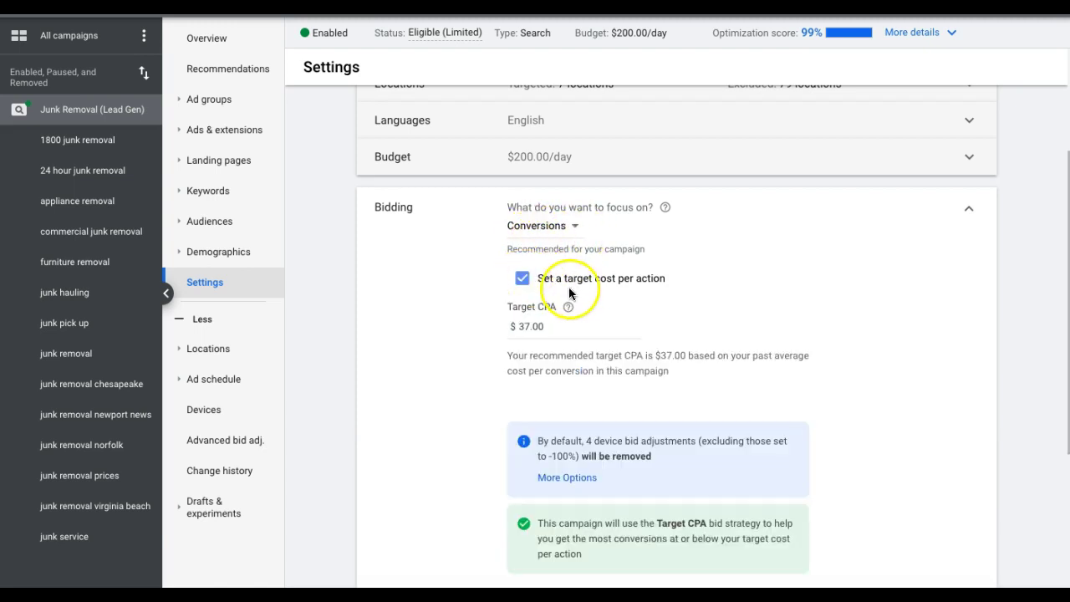
{"action": "left_click", "coordinate": [532, 326]}
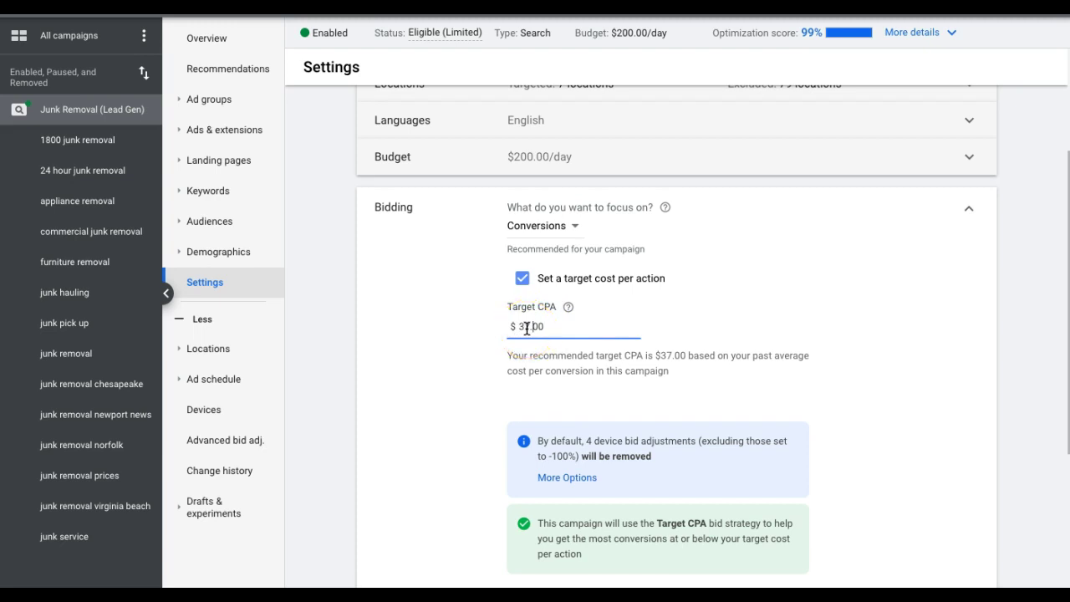
{"action": "left_click", "coordinate": [523, 278]}
Try Conversion value as the bidding focus with a target return on ad spend, read the Target ROAS help, and clear the target option
{"action": "left_click", "coordinate": [541, 226]}
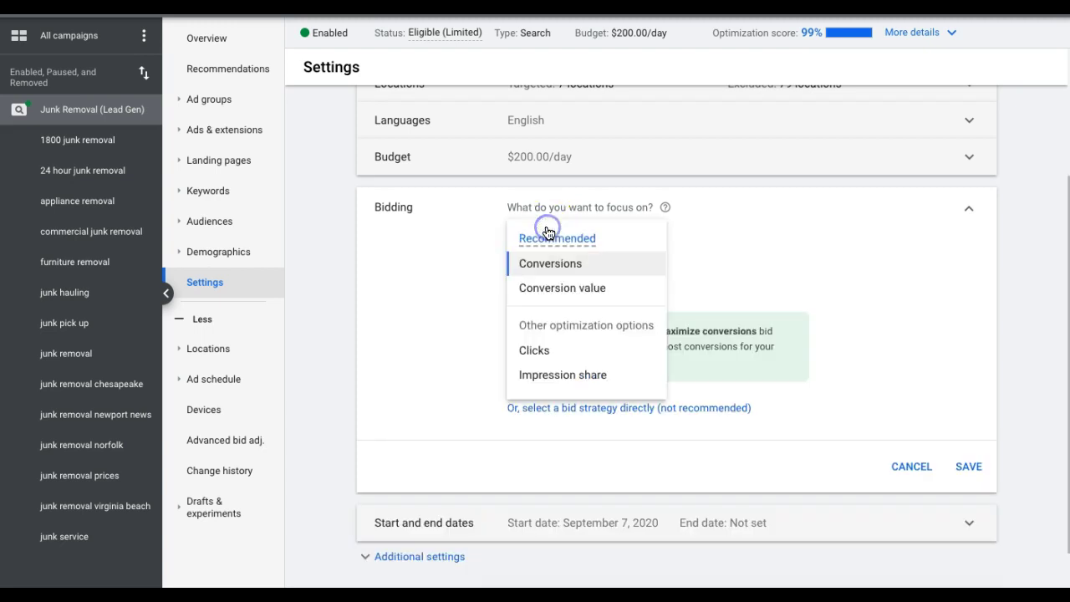
{"action": "left_click", "coordinate": [550, 290]}
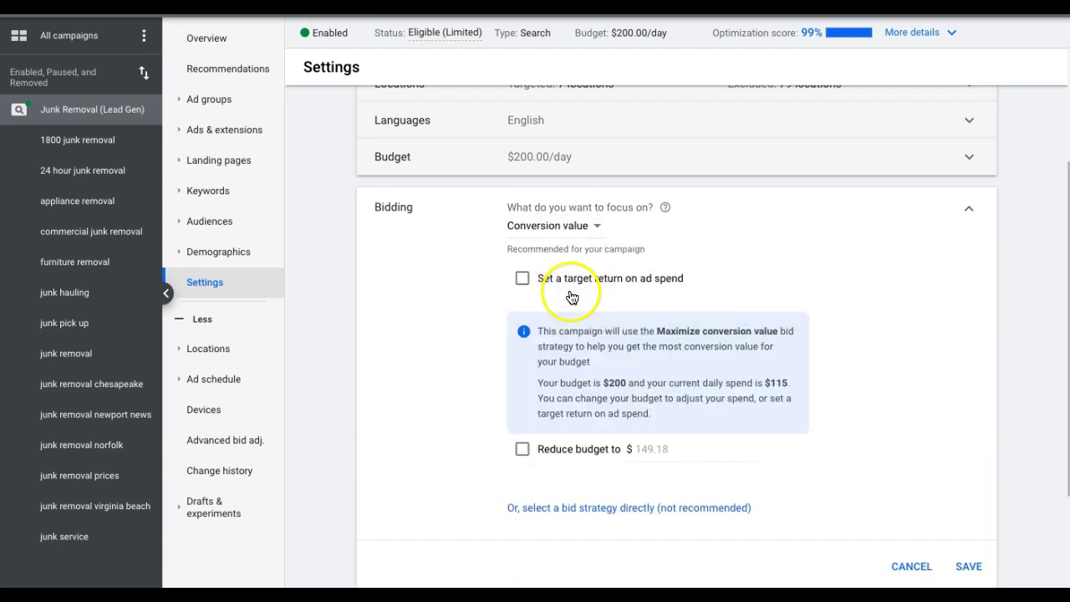
{"action": "left_click", "coordinate": [521, 278]}
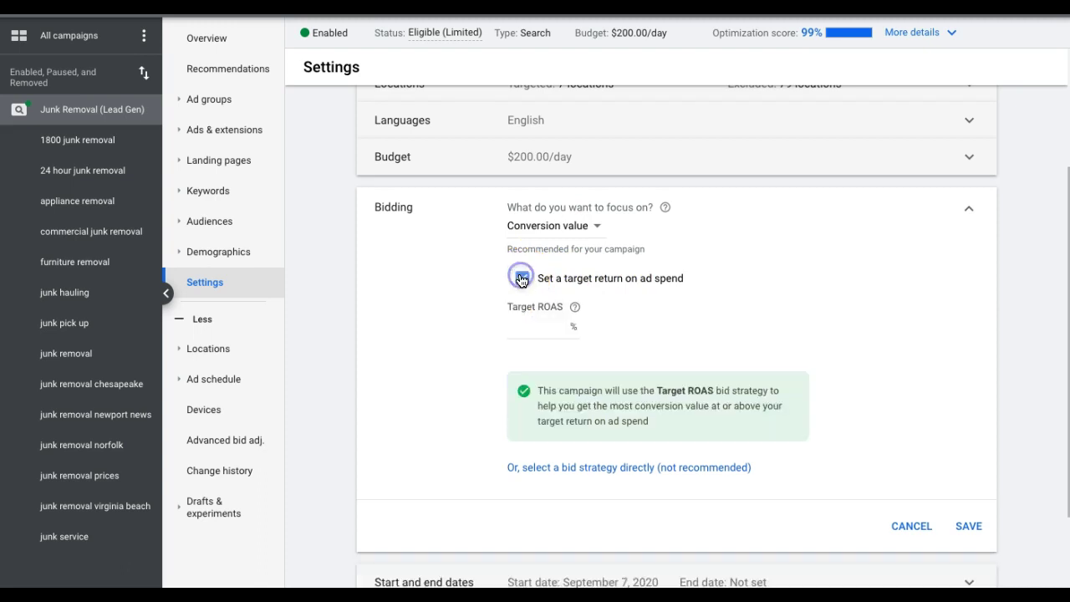
{"action": "left_click", "coordinate": [575, 308]}
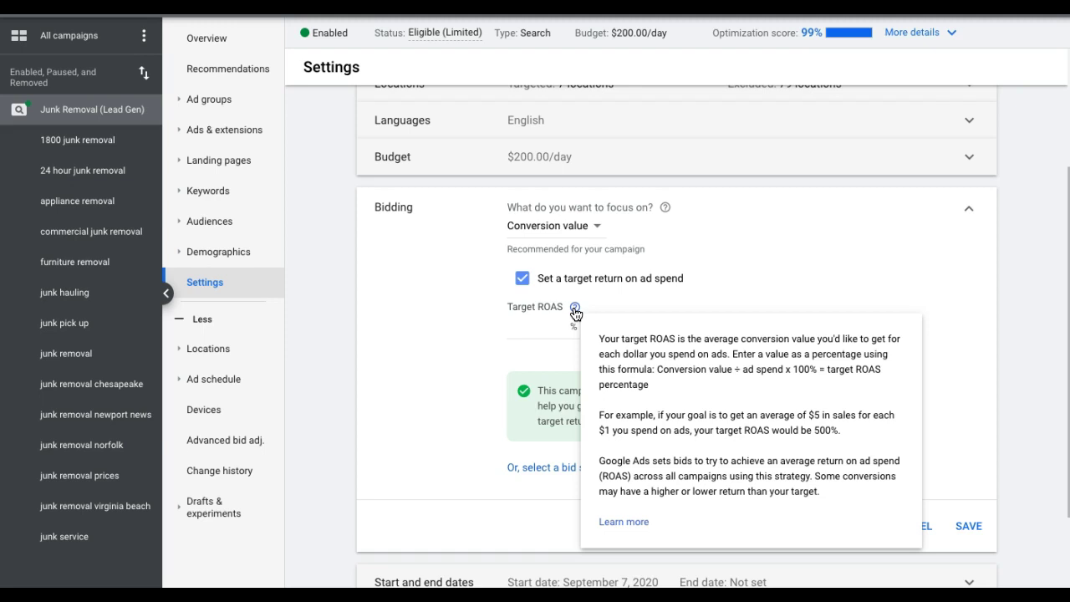
{"action": "left_click", "coordinate": [523, 278]}
Try Clicks as the bidding focus with a maximum CPC bid limit of $33.65, and switch the limit off again
{"action": "left_click", "coordinate": [540, 233]}
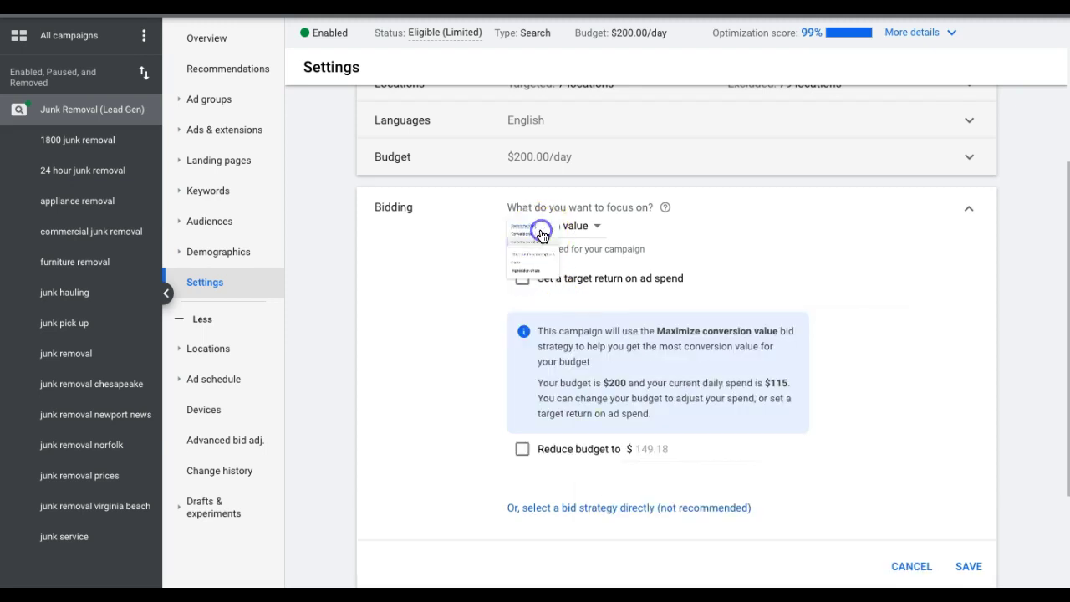
{"action": "left_click", "coordinate": [555, 352]}
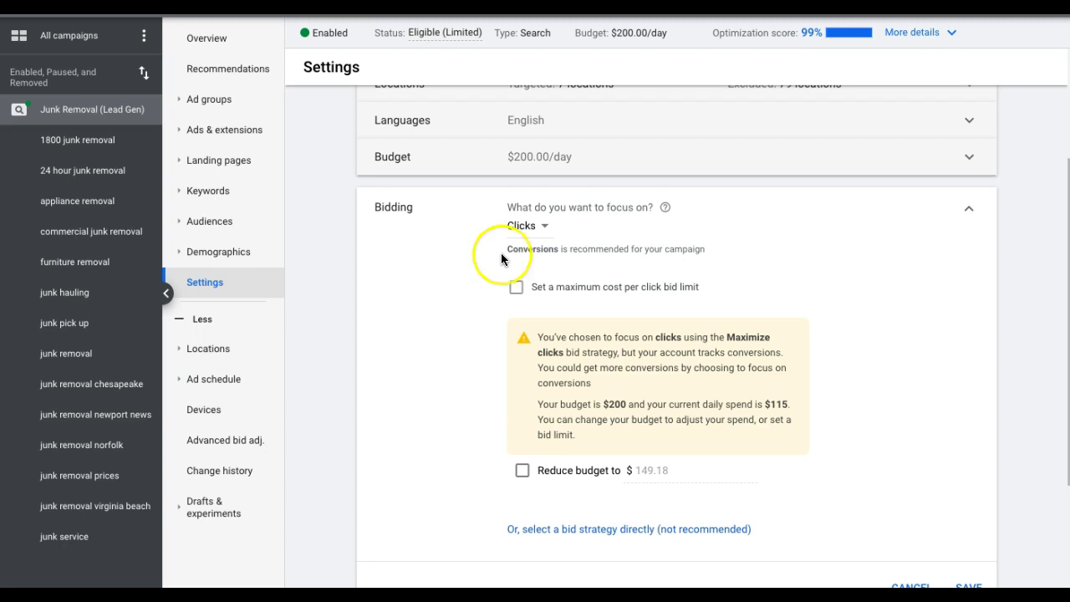
{"action": "left_click", "coordinate": [517, 288]}
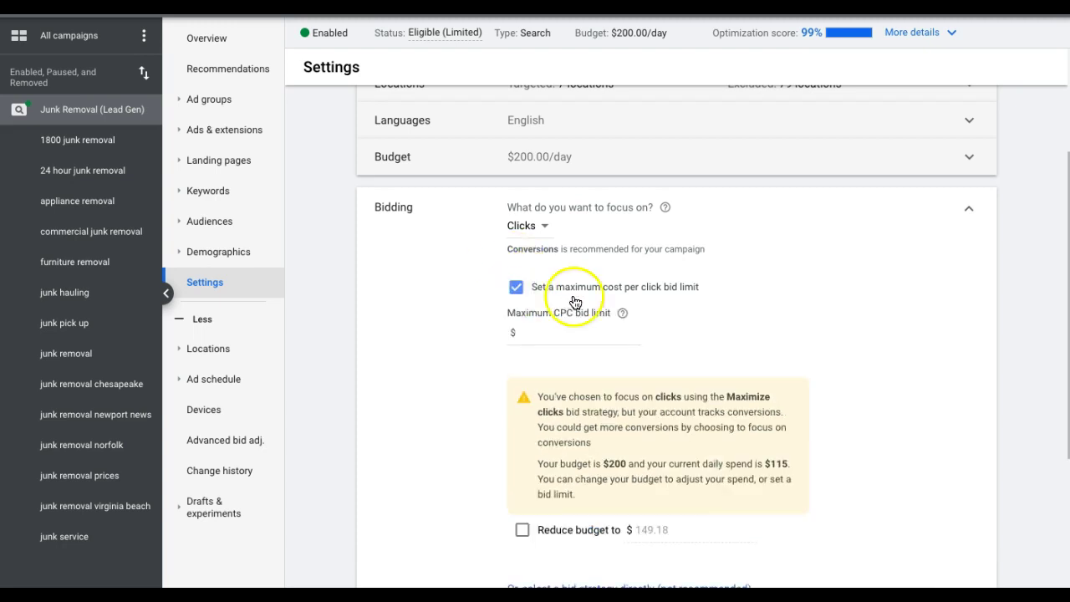
{"action": "left_click", "coordinate": [539, 330]}
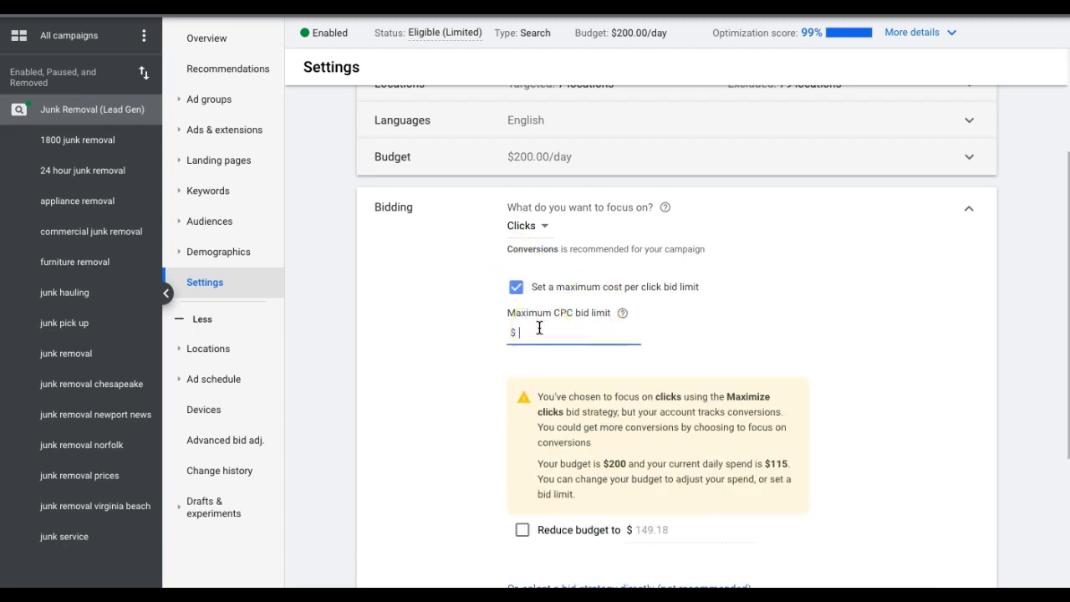
{"action": "type", "text": "33.65"}
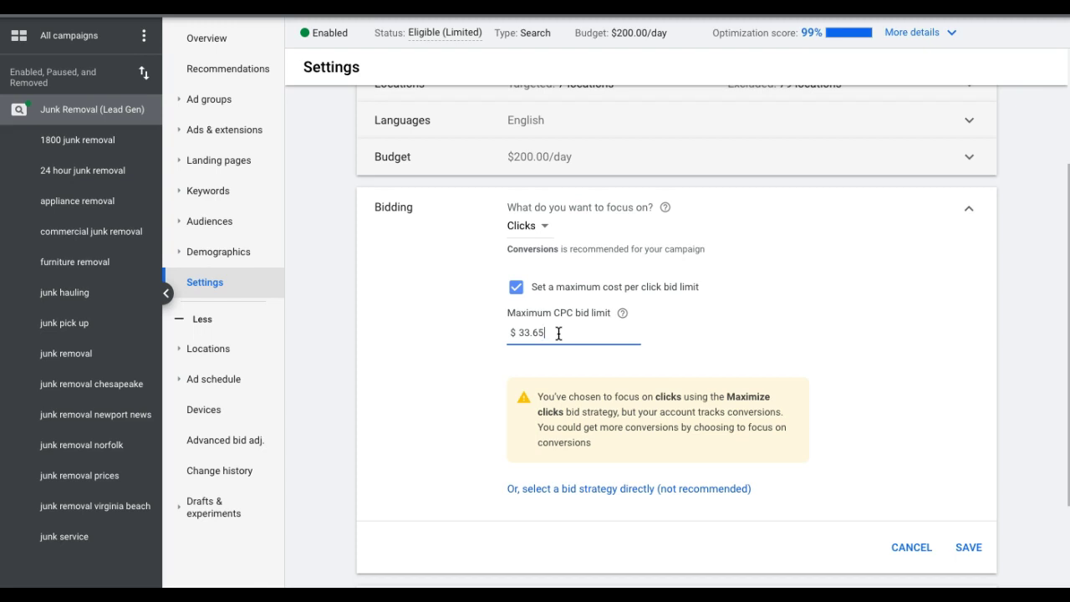
{"action": "left_click", "coordinate": [515, 287]}
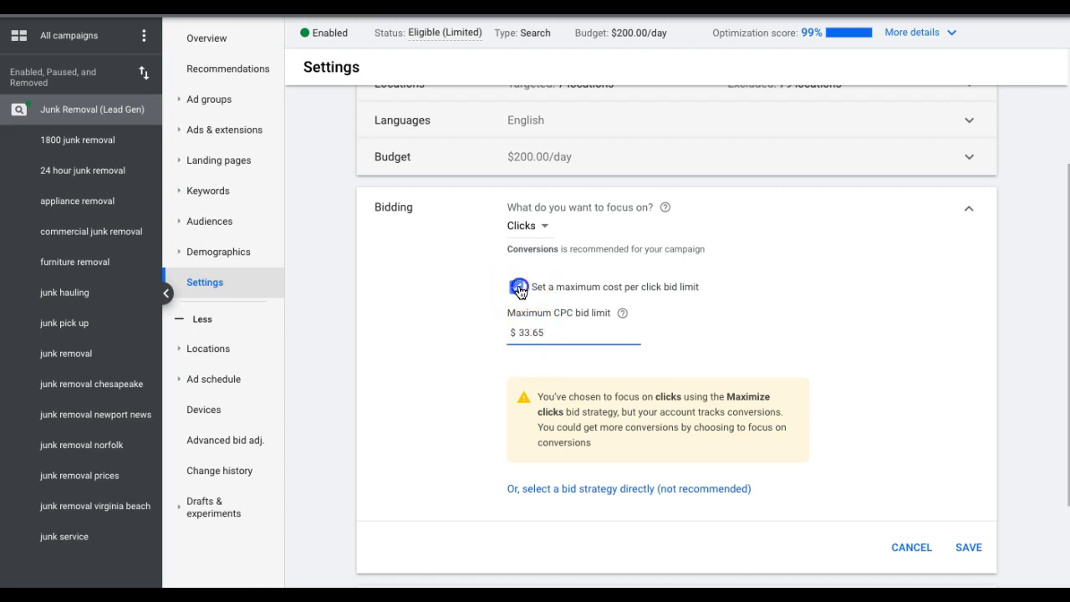
Try Impression share as the bidding focus and review the available ad locations without changing the location
{"action": "left_click", "coordinate": [529, 240]}
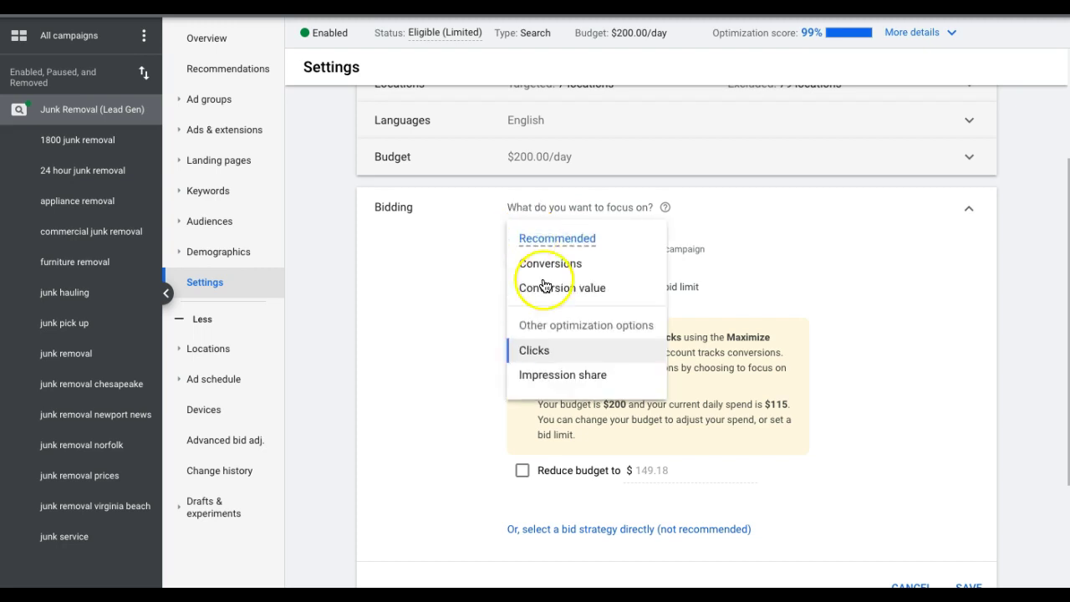
{"action": "left_click", "coordinate": [577, 370]}
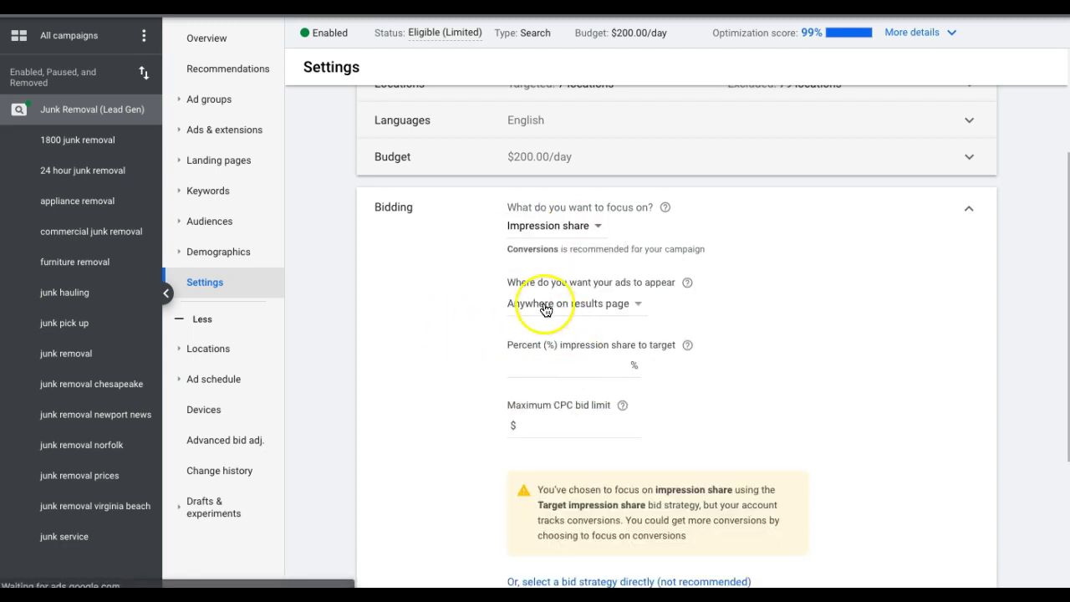
{"action": "left_click", "coordinate": [586, 310]}
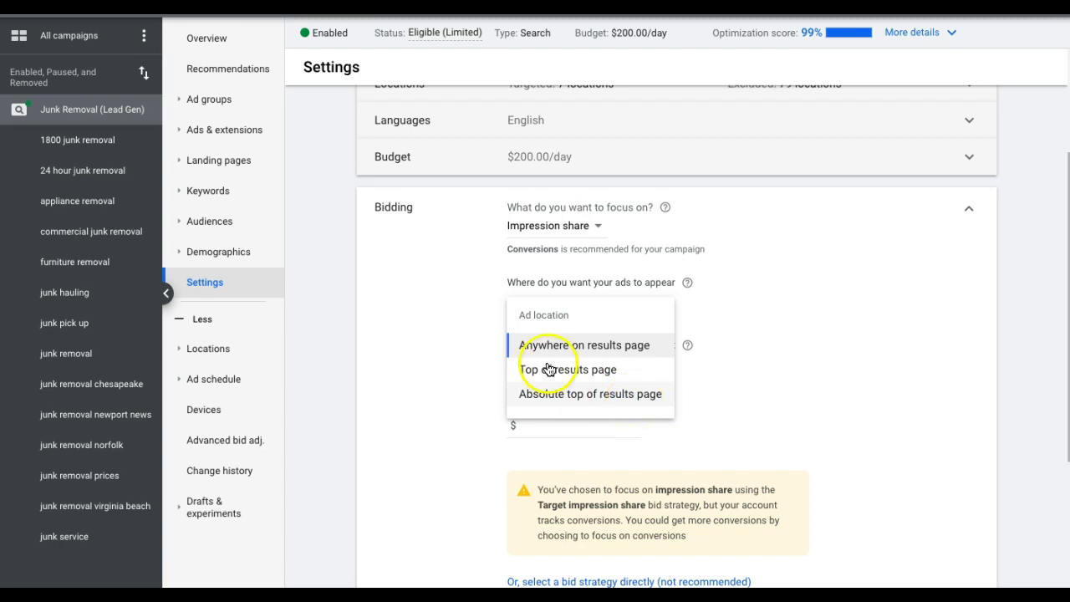
{"action": "left_click", "coordinate": [410, 307]}
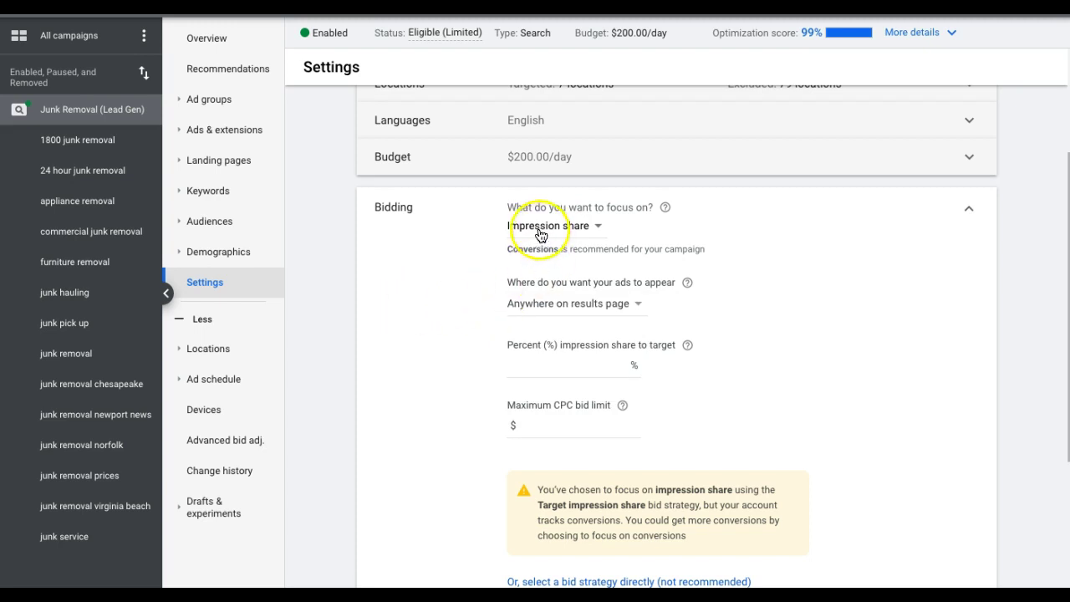
{"action": "scroll", "coordinate": [442, 345], "scroll_direction": "down", "scroll_amount": 2}
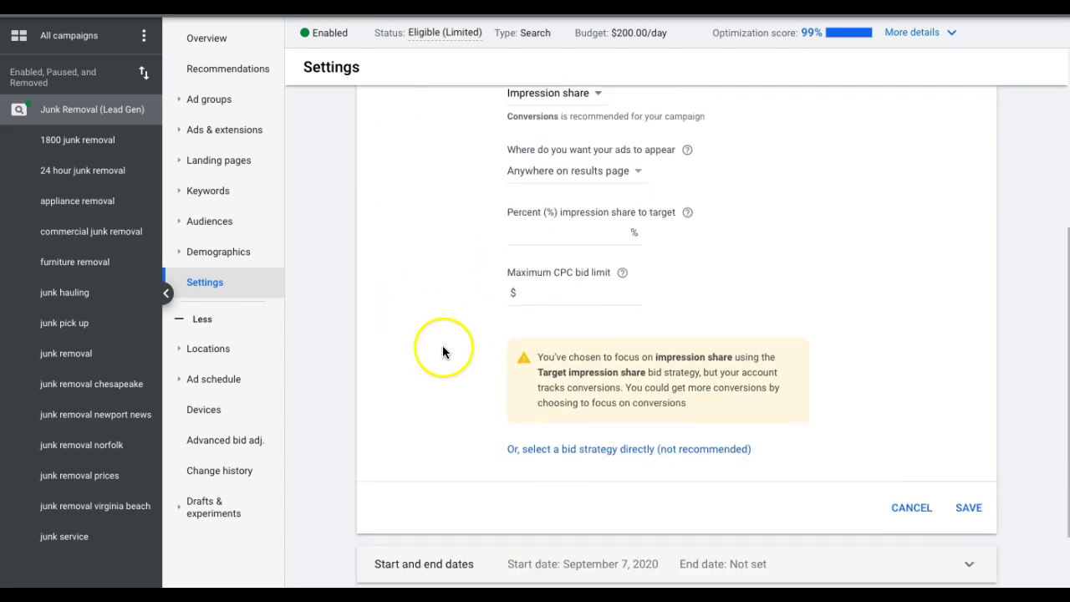
Try selecting Manual CPC directly as the bid strategy, review its Enhanced CPC option and help text, and cancel the bidding changes
{"action": "left_click", "coordinate": [541, 457]}
{"action": "scroll", "coordinate": [547, 241], "scroll_direction": "up", "scroll_amount": 2}
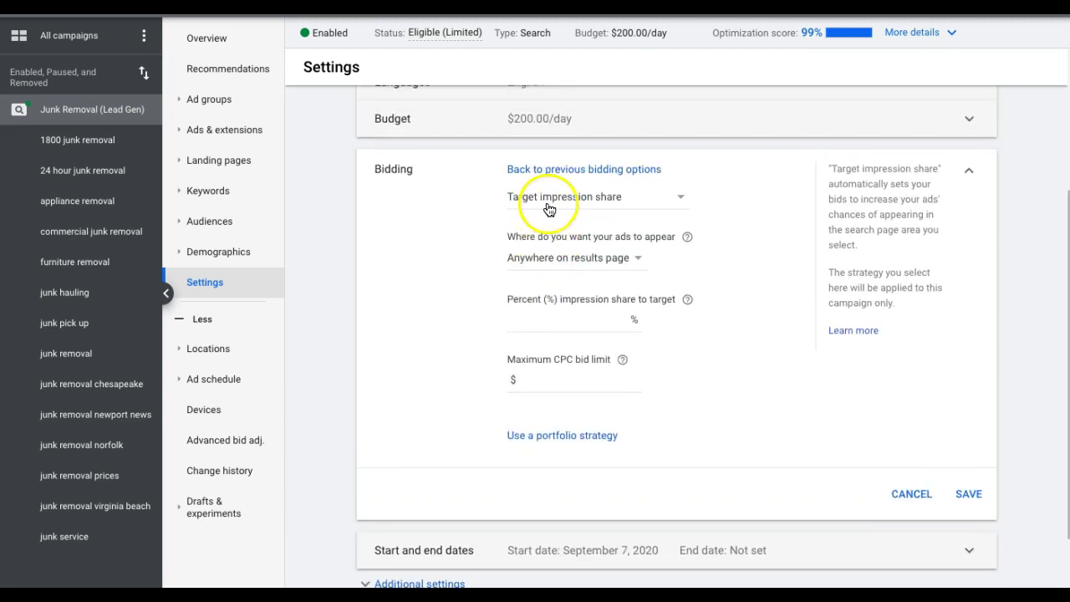
{"action": "left_click", "coordinate": [548, 199]}
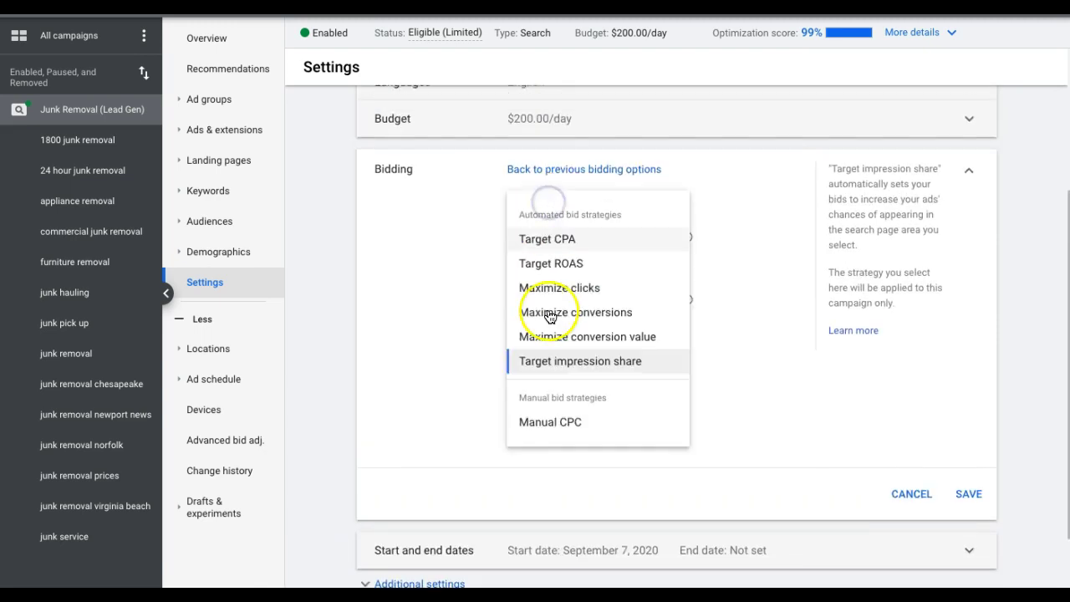
{"action": "left_click", "coordinate": [539, 423]}
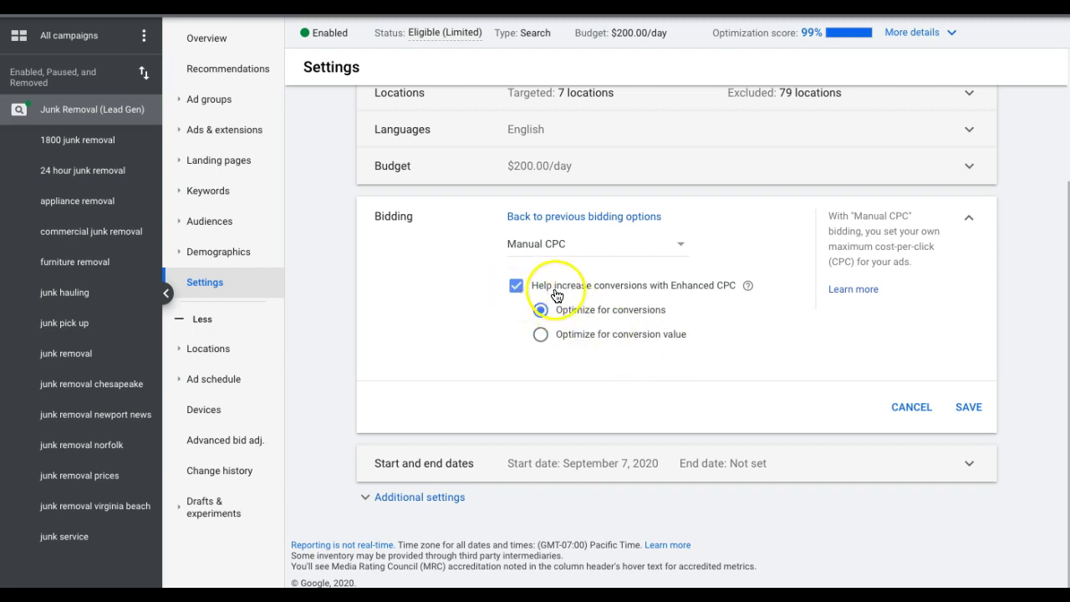
{"action": "left_click", "coordinate": [515, 288]}
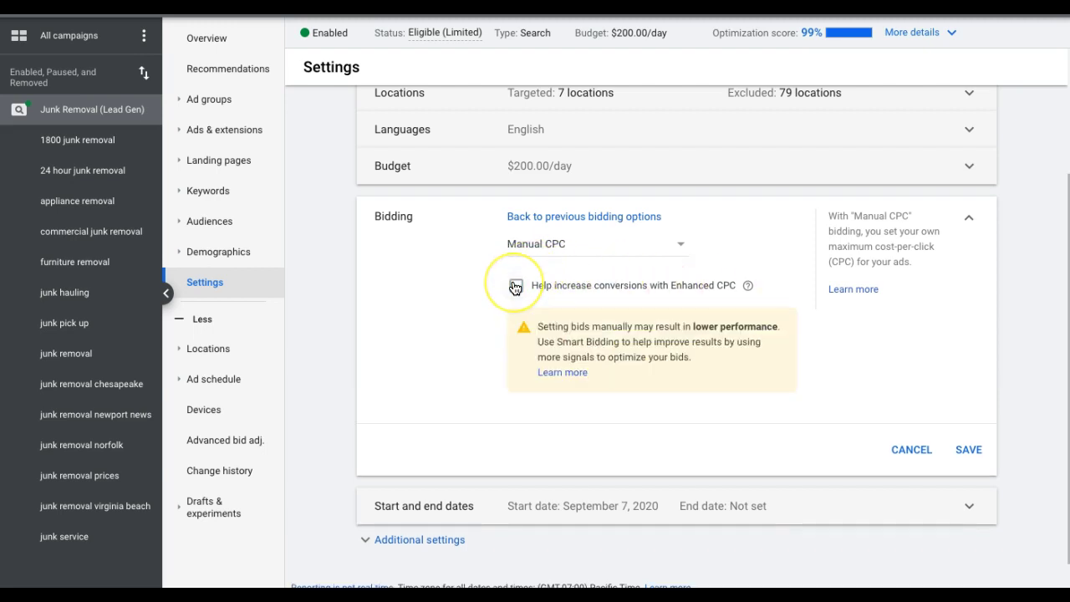
{"action": "left_click", "coordinate": [515, 287]}
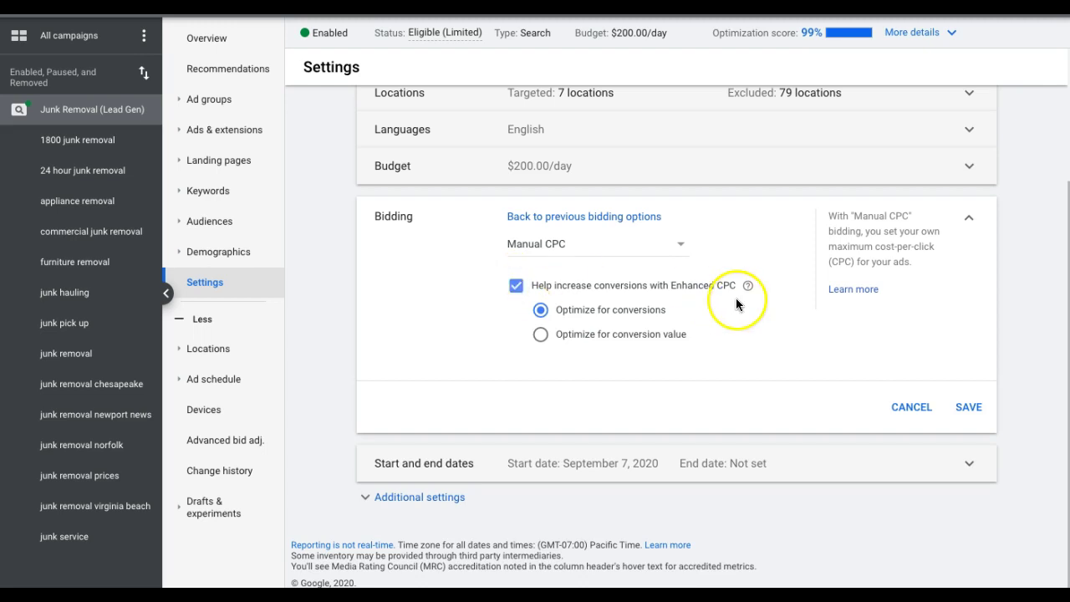
{"action": "mouse_move", "coordinate": [748, 288]}
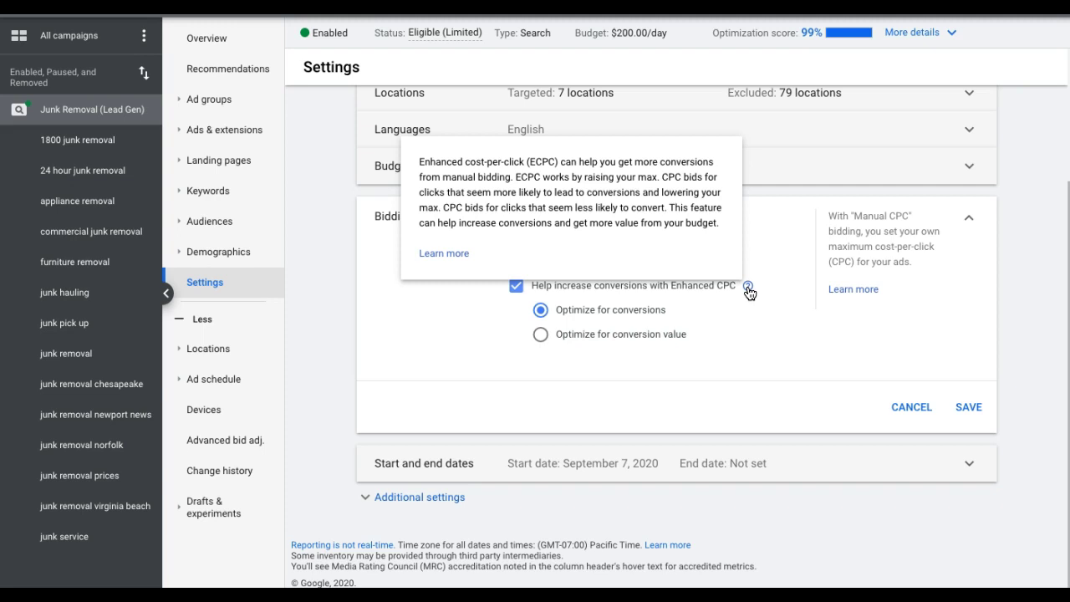
{"action": "left_click", "coordinate": [407, 320]}
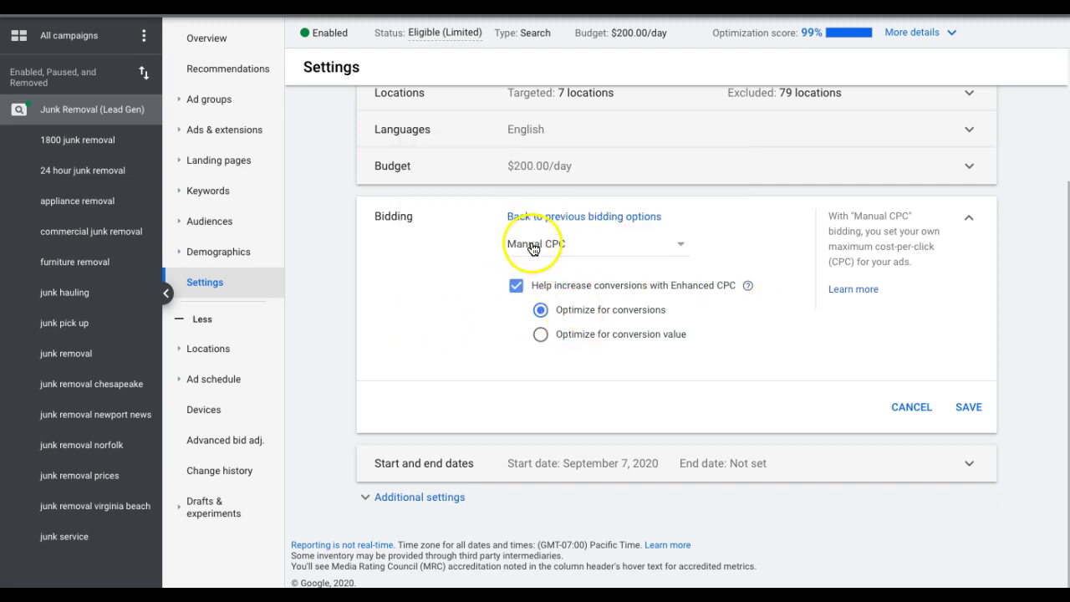
{"action": "left_click", "coordinate": [924, 408]}
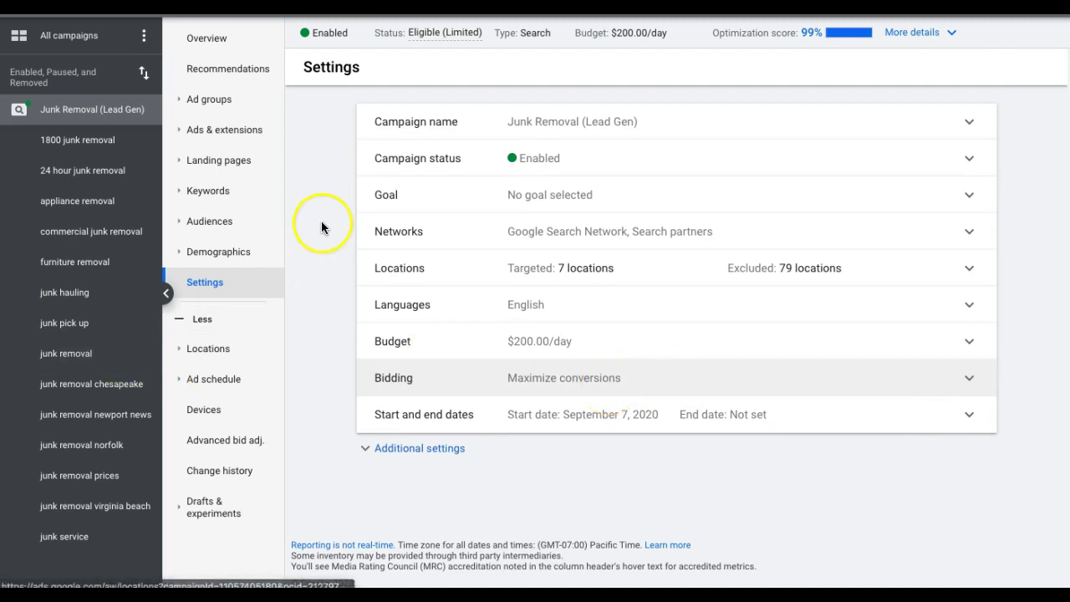
Review the campaign's ad groups, examining conversions, cost per conversion, clicks, average CPC, cost and conversion rate for each
{"action": "left_click", "coordinate": [207, 102]}
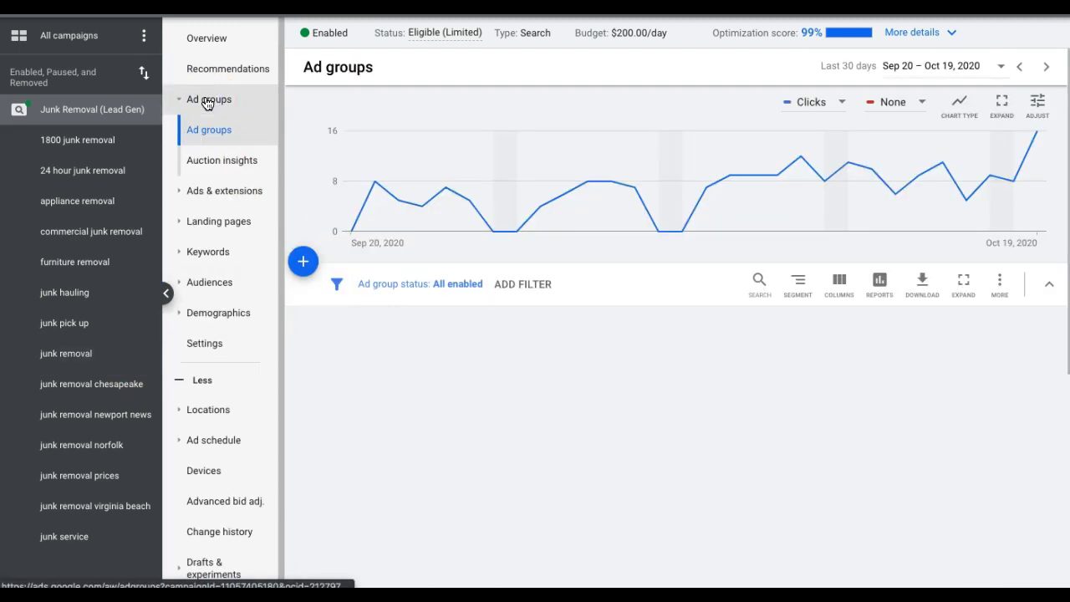
{"action": "scroll", "coordinate": [544, 376], "scroll_direction": "down", "scroll_amount": 2}
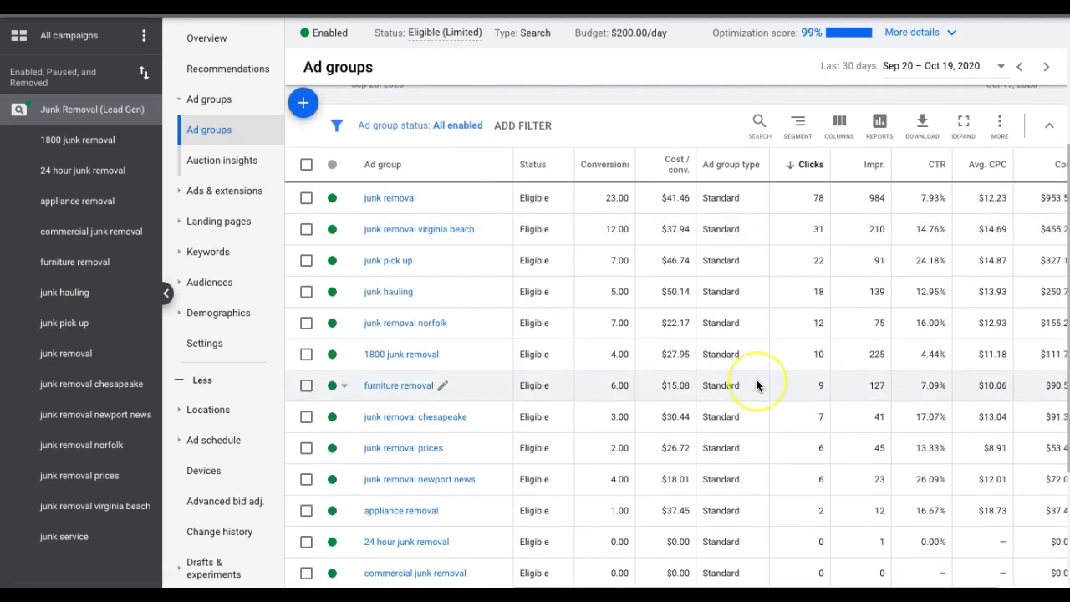
{"action": "scroll", "coordinate": [755, 379], "scroll_direction": "right", "scroll_amount": 2}
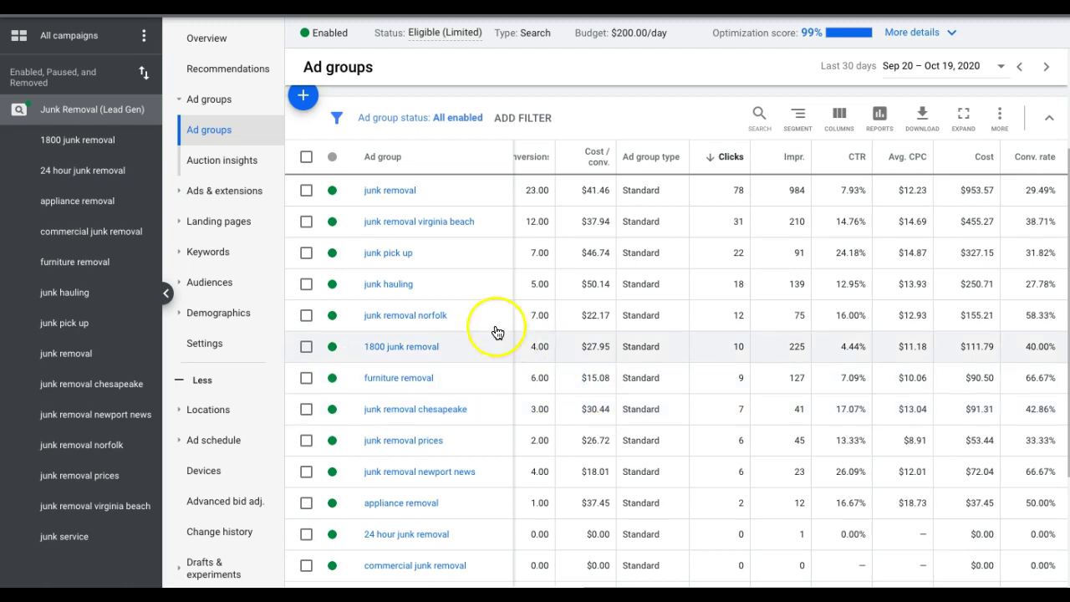
Review the campaign's search terms report, comparing each term's match type, added or excluded status, ad group and clicks
{"action": "left_click", "coordinate": [221, 260]}
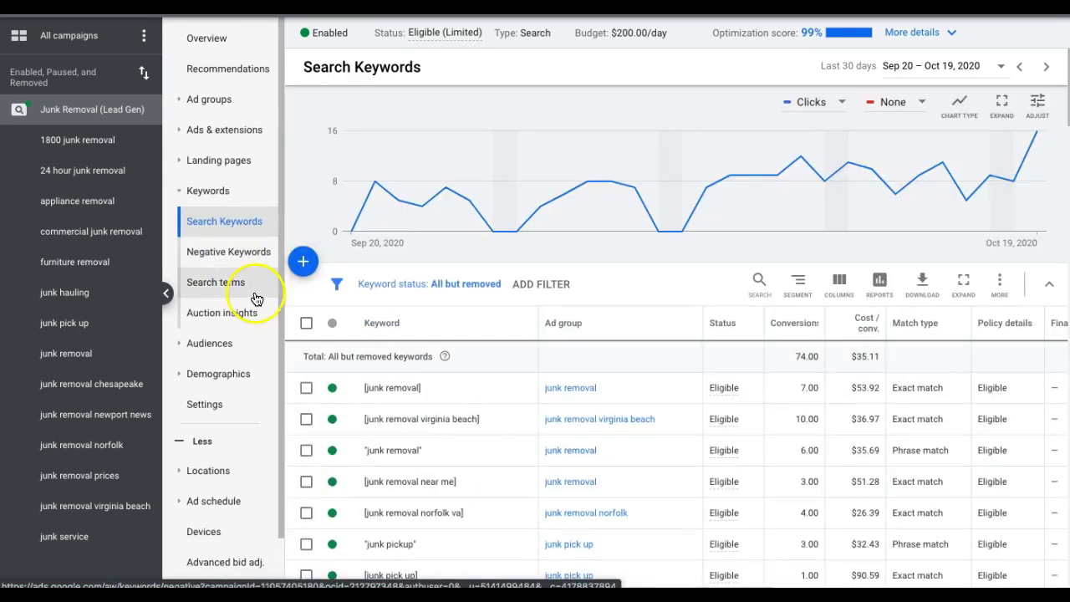
{"action": "left_click", "coordinate": [231, 298]}
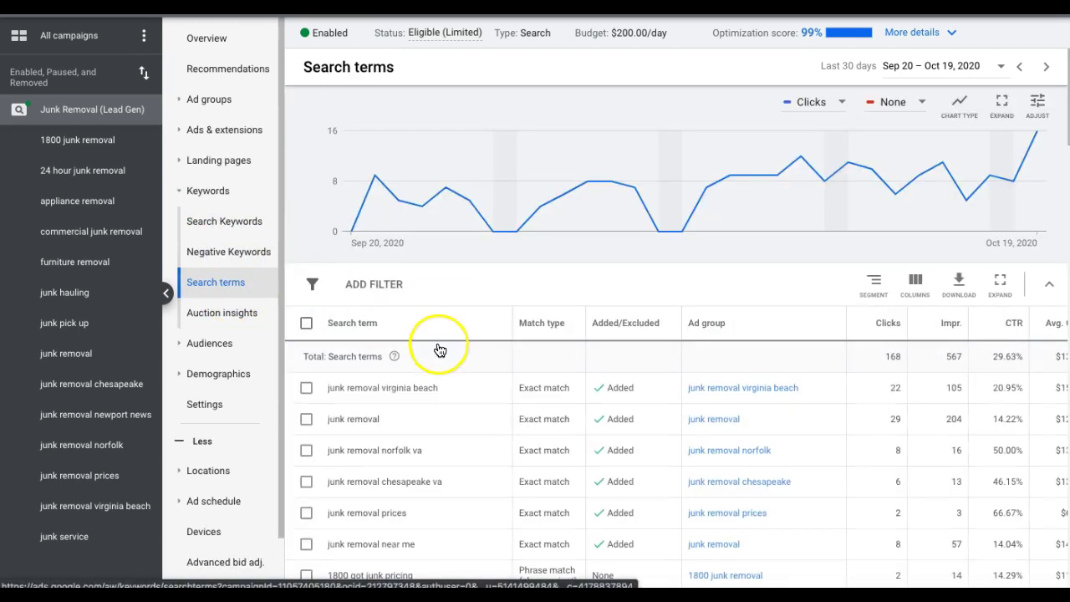
{"action": "scroll", "coordinate": [503, 356], "scroll_direction": "down", "scroll_amount": 2}
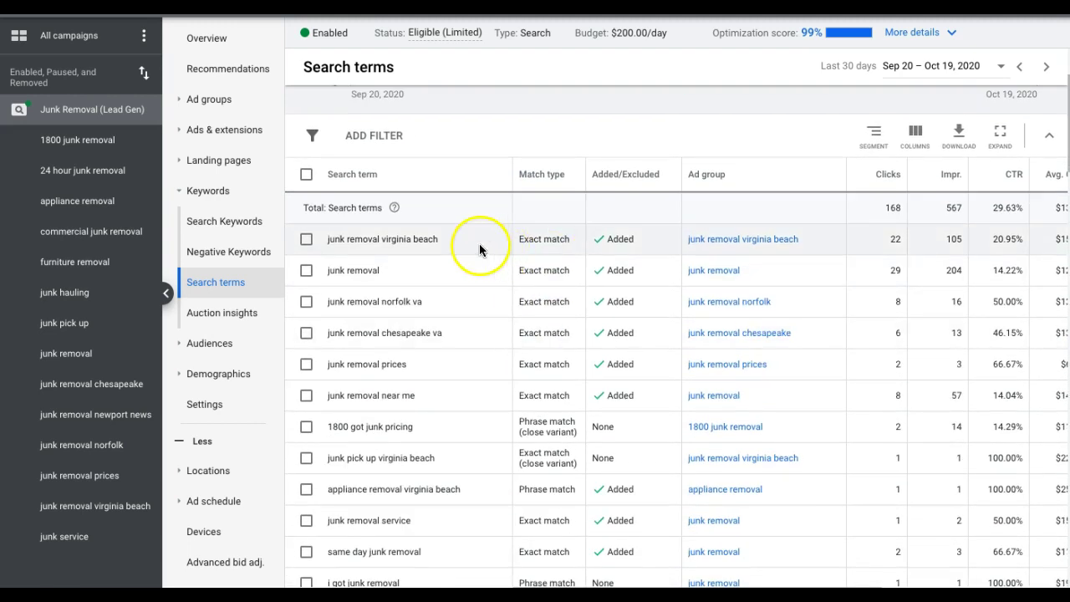
{"action": "scroll", "coordinate": [464, 437], "scroll_direction": "down", "scroll_amount": 1}
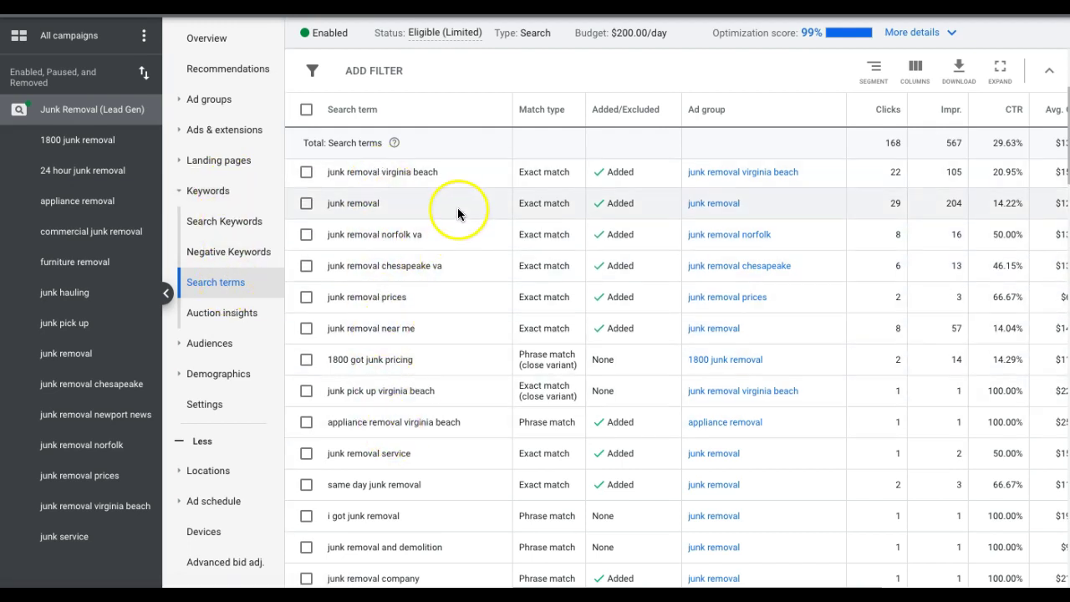
{"action": "scroll", "coordinate": [448, 341], "scroll_direction": "down", "scroll_amount": 1}
{"action": "scroll", "coordinate": [449, 338], "scroll_direction": "down", "scroll_amount": 2}
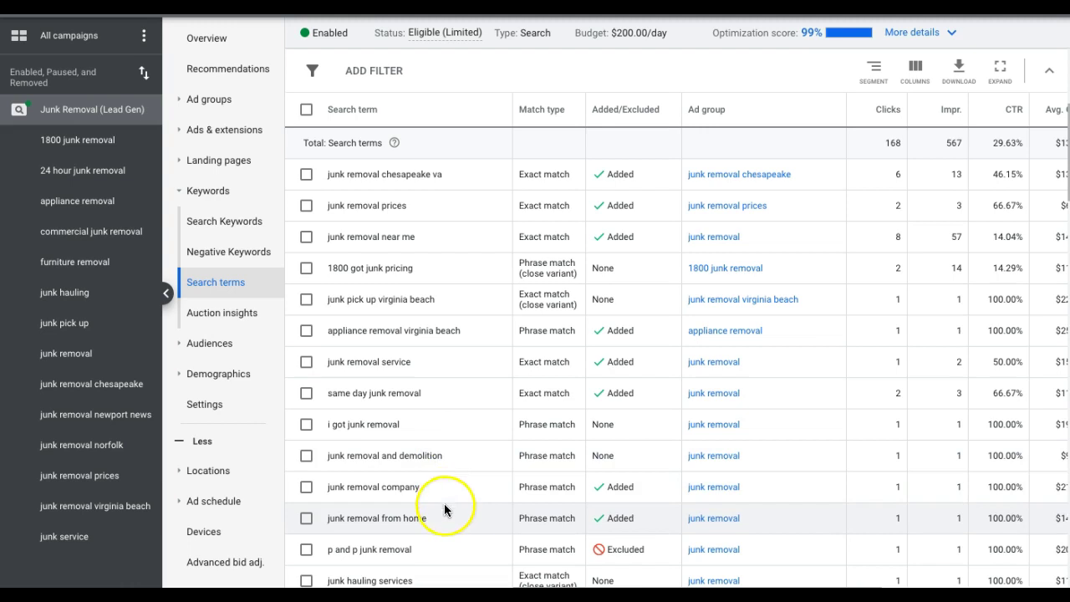
{"action": "scroll", "coordinate": [457, 384], "scroll_direction": "up", "scroll_amount": 3}
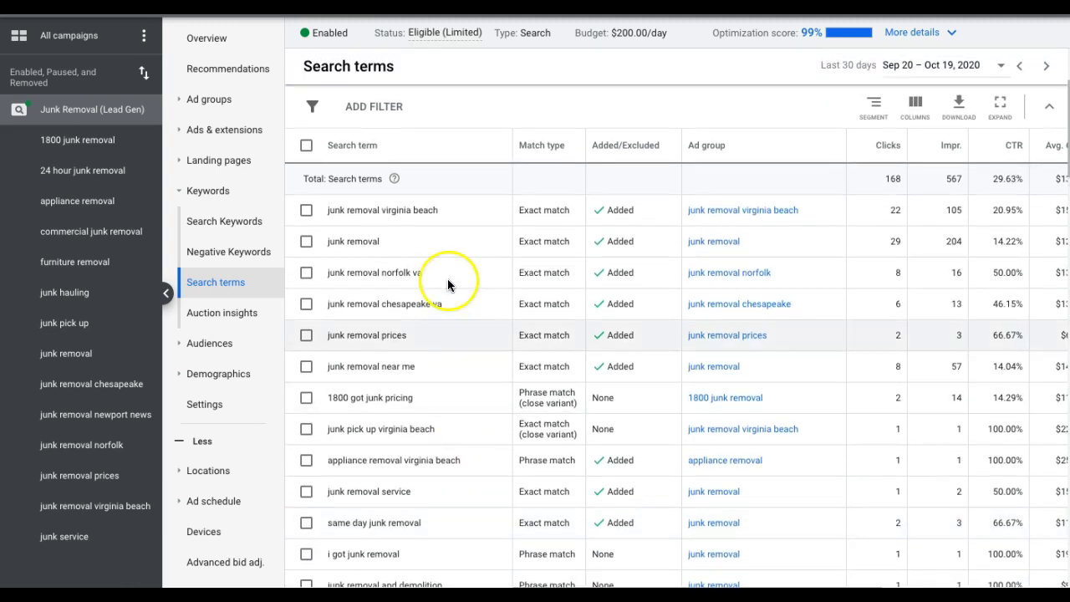